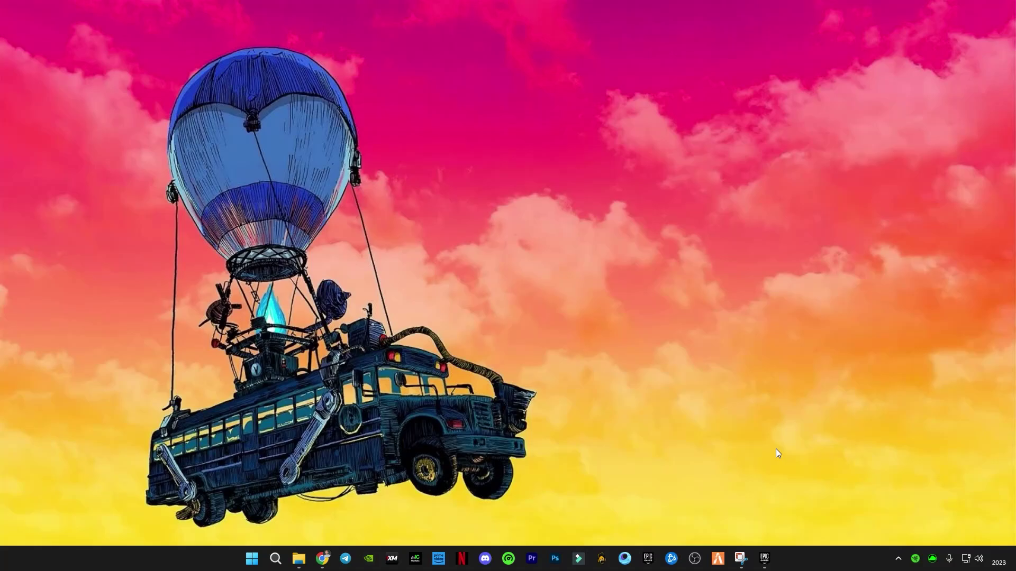
# Look over the saved out-of-video-memory error screenshot, then hide it to reveal the desktop.
pyautogui.click(746, 562)
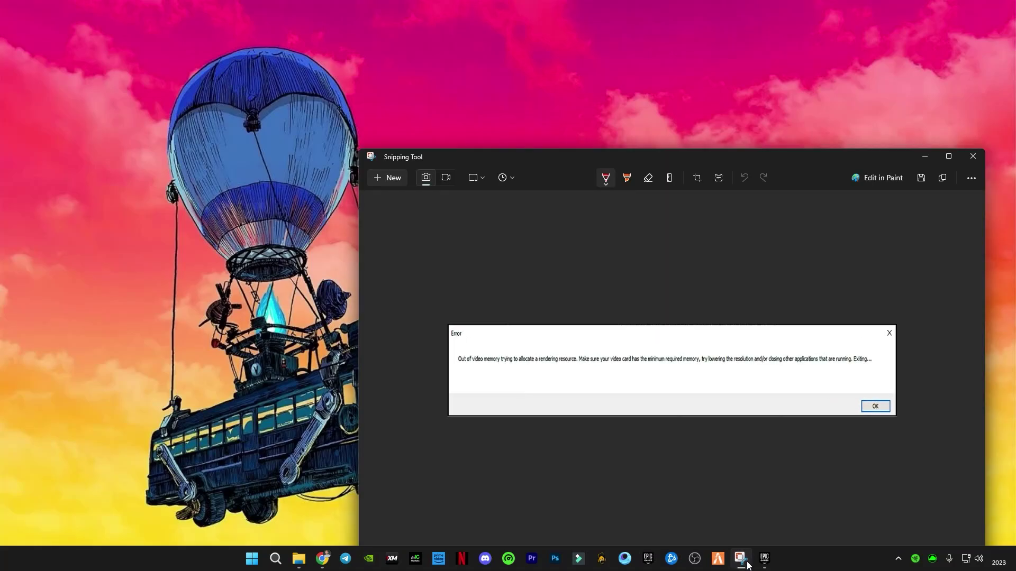
pyautogui.moveTo(595, 157); pyautogui.dragTo(472, 88)
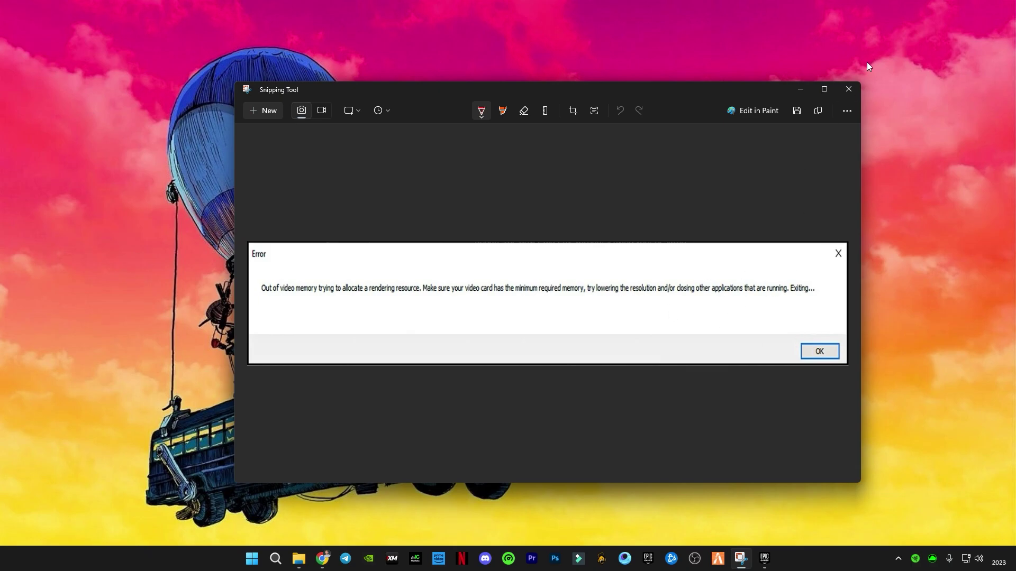
pyautogui.click(801, 90)
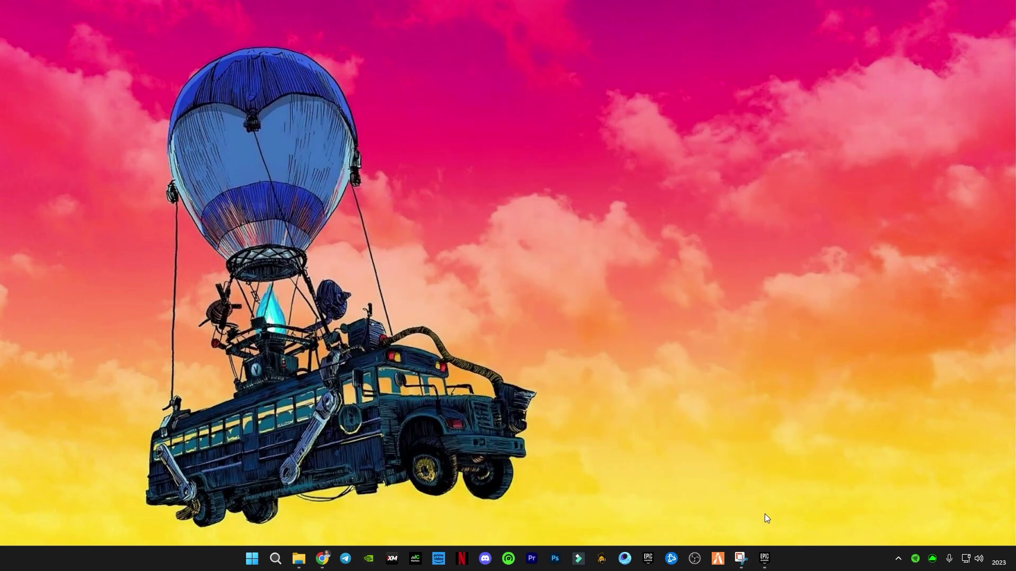
pyautogui.click(741, 558)
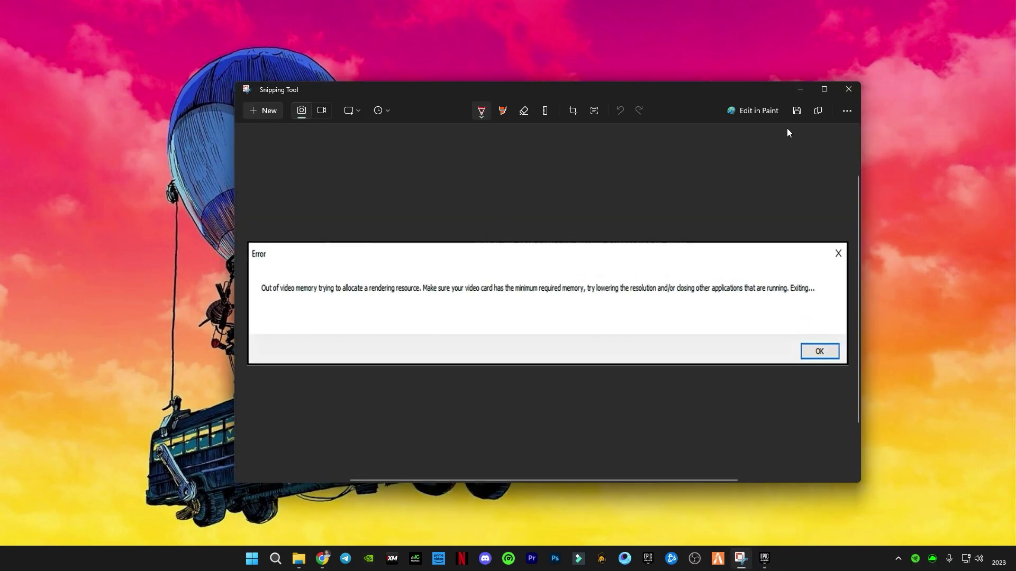
pyautogui.click(803, 94)
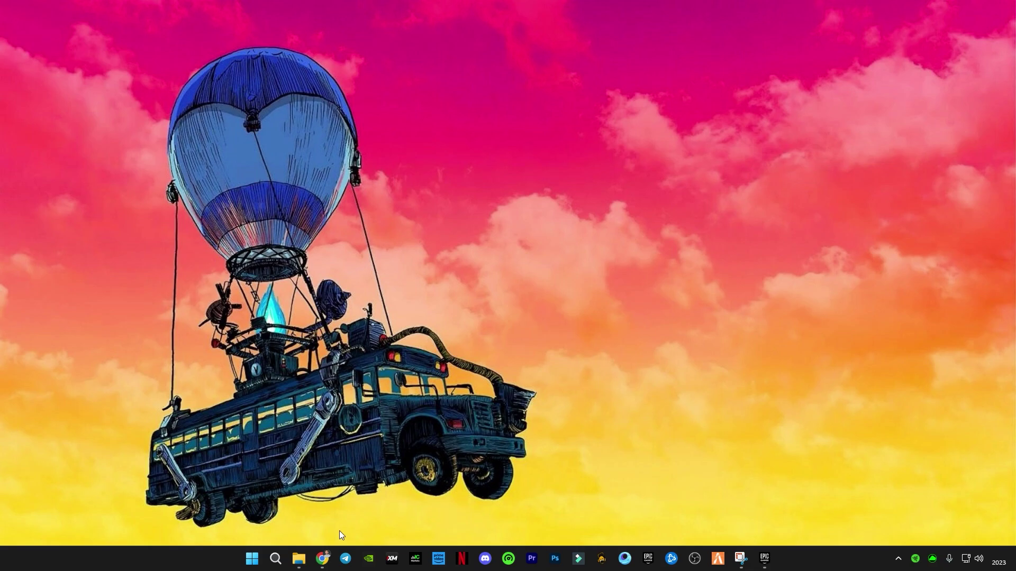
# Open File Explorer and go into Fortnite OG Fix Pack, then the DirectX Installer folder.
pyautogui.moveTo(323, 558)
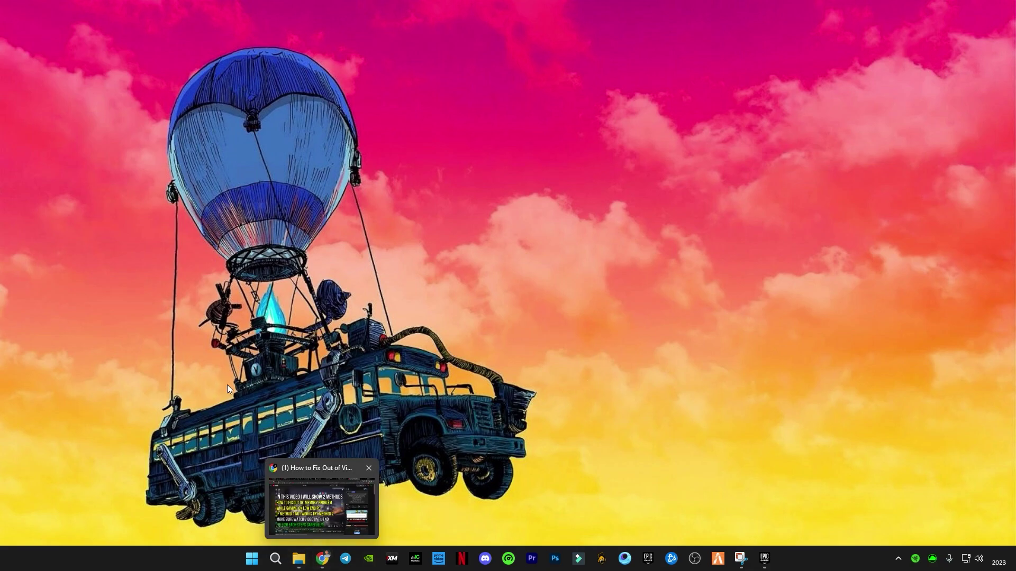
pyautogui.click(298, 560)
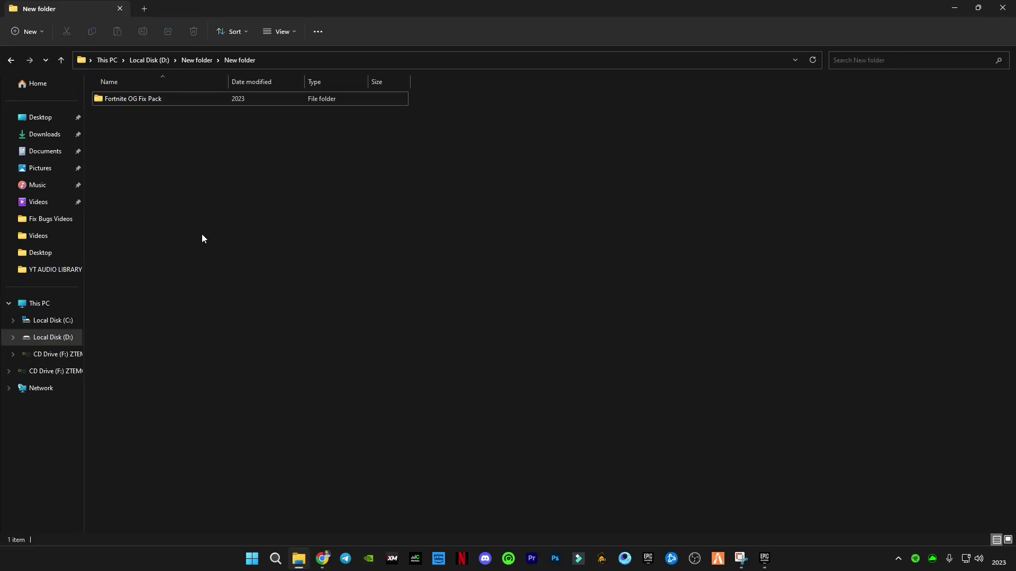
pyautogui.moveTo(107, 102)
pyautogui.moveTo(144, 98)
pyautogui.doubleClick(121, 102)
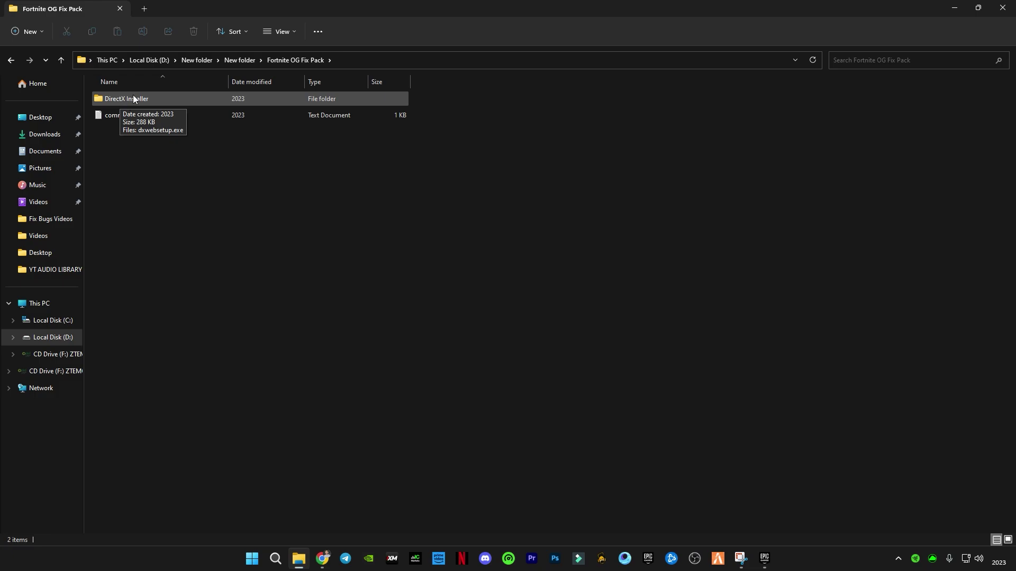
pyautogui.doubleClick(141, 97)
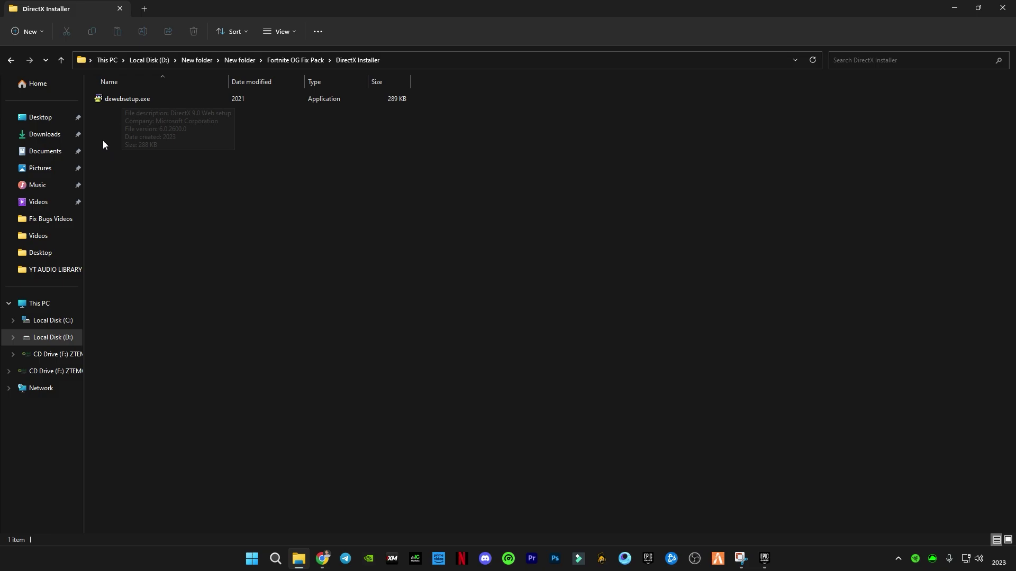
# Run dxwebsetup.exe without the Bing Bar; setup reports DirectX already current.
pyautogui.click(118, 101)
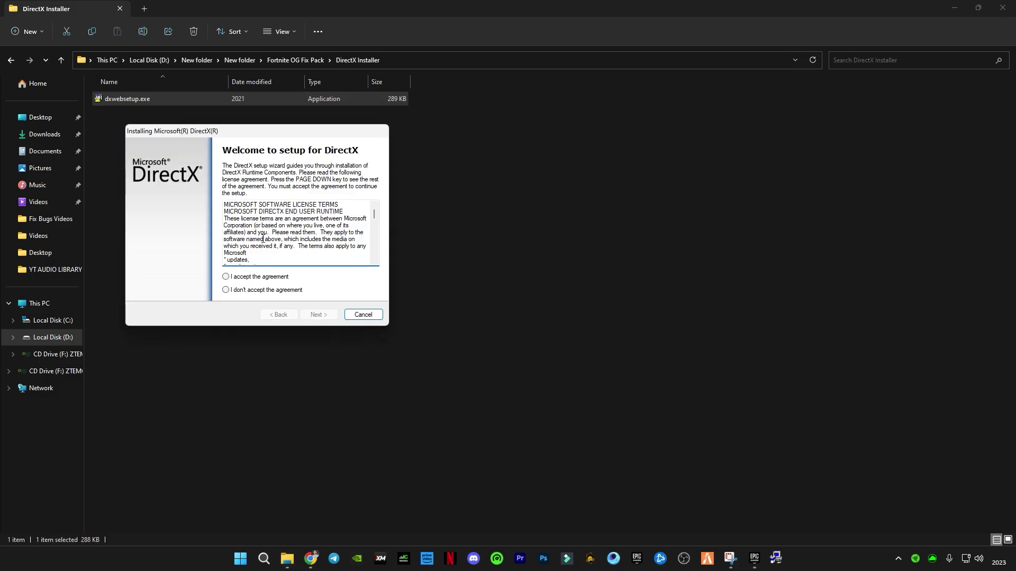
pyautogui.click(319, 314)
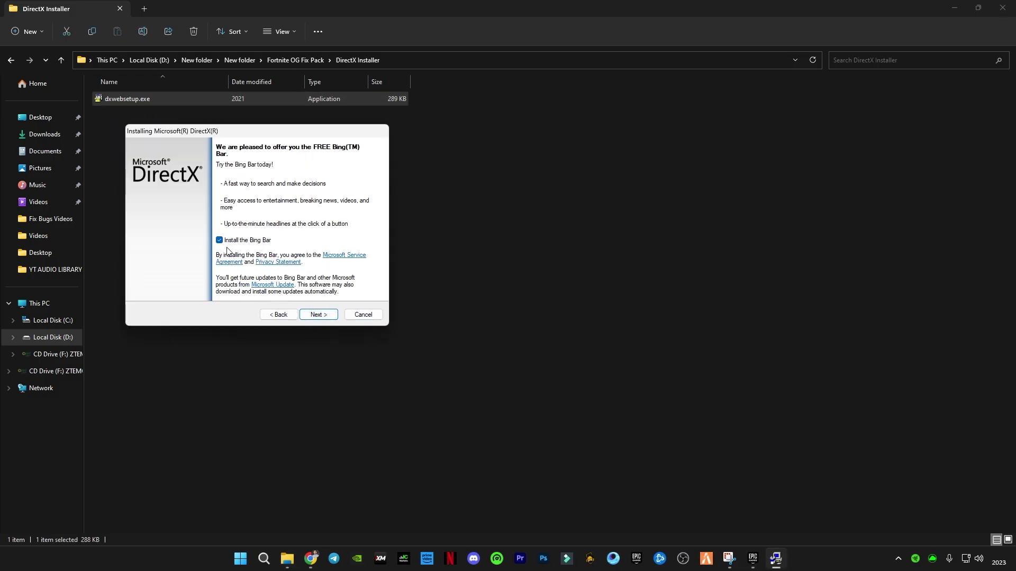
pyautogui.click(219, 240)
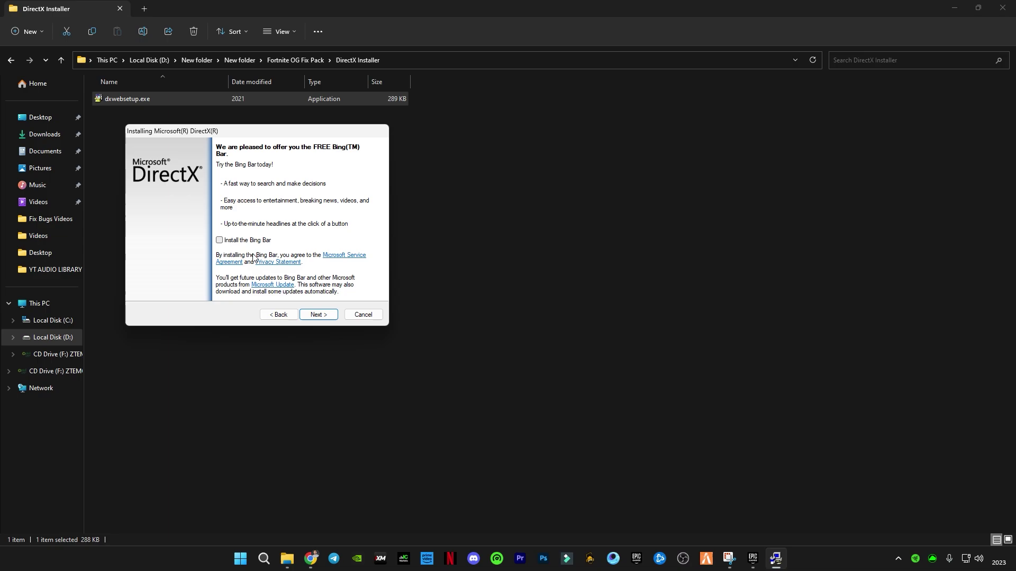
pyautogui.click(317, 314)
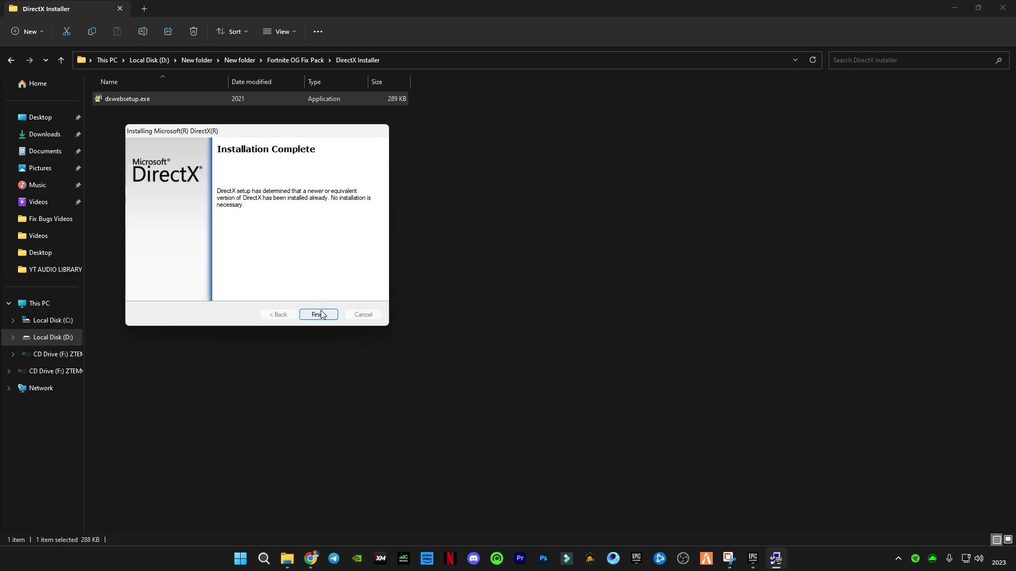
pyautogui.click(320, 315)
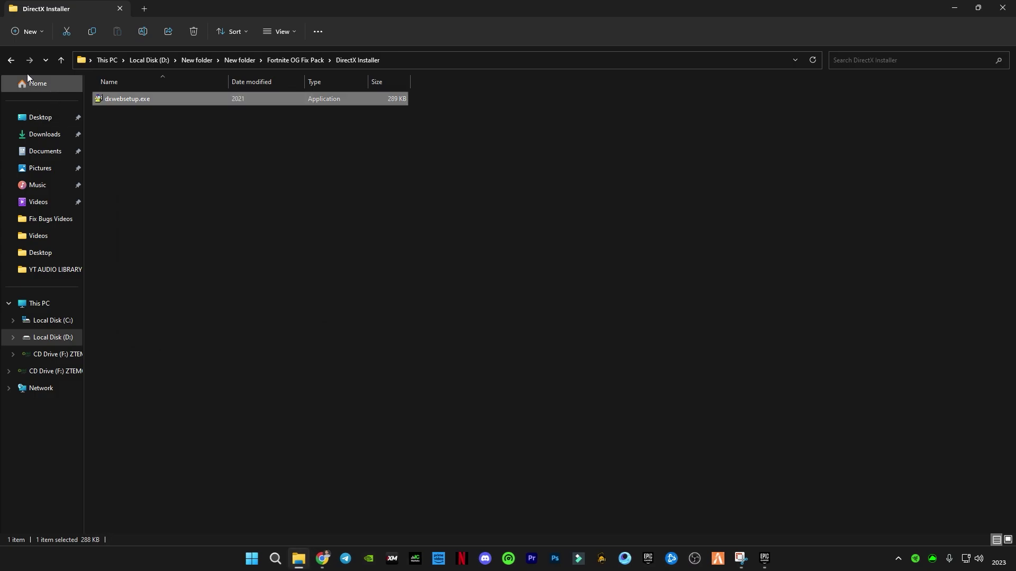
# Open commands.txt from the fix pack and copy the Epic Games launch-arguments line.
pyautogui.click(11, 60)
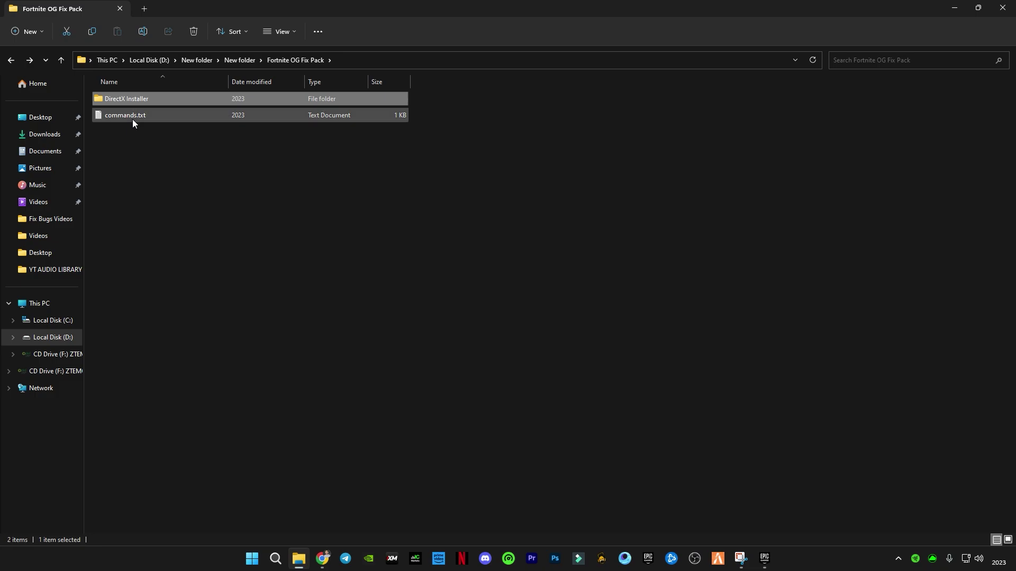
pyautogui.doubleClick(116, 118)
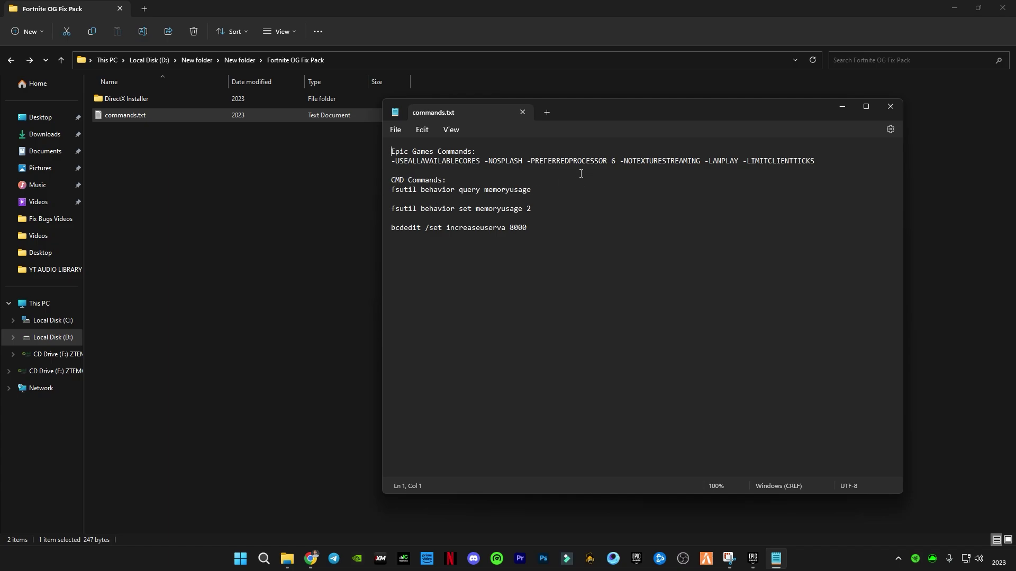
pyautogui.moveTo(810, 160); pyautogui.dragTo(394, 163)
pyautogui.rightClick(464, 158)
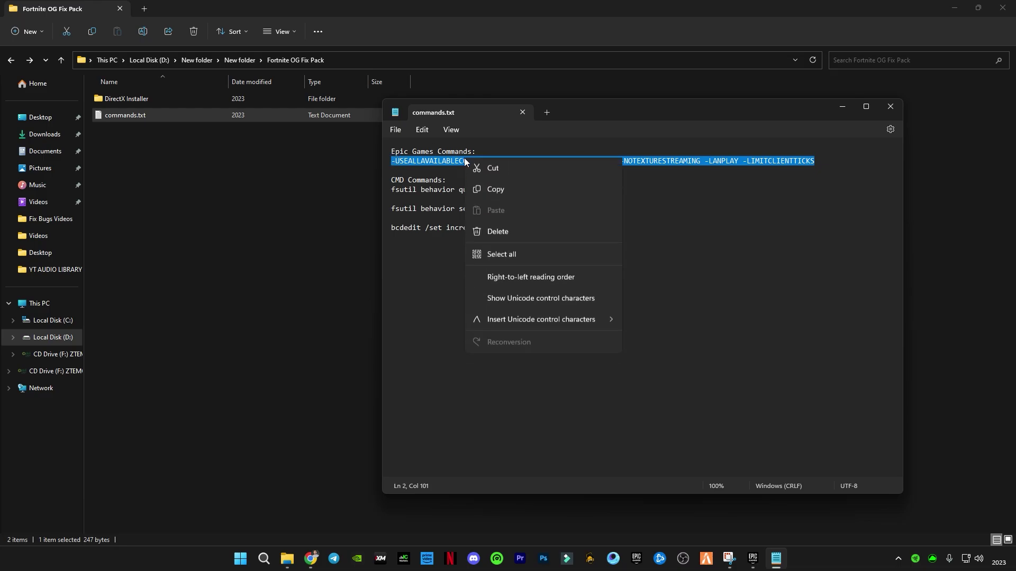
pyautogui.click(513, 214)
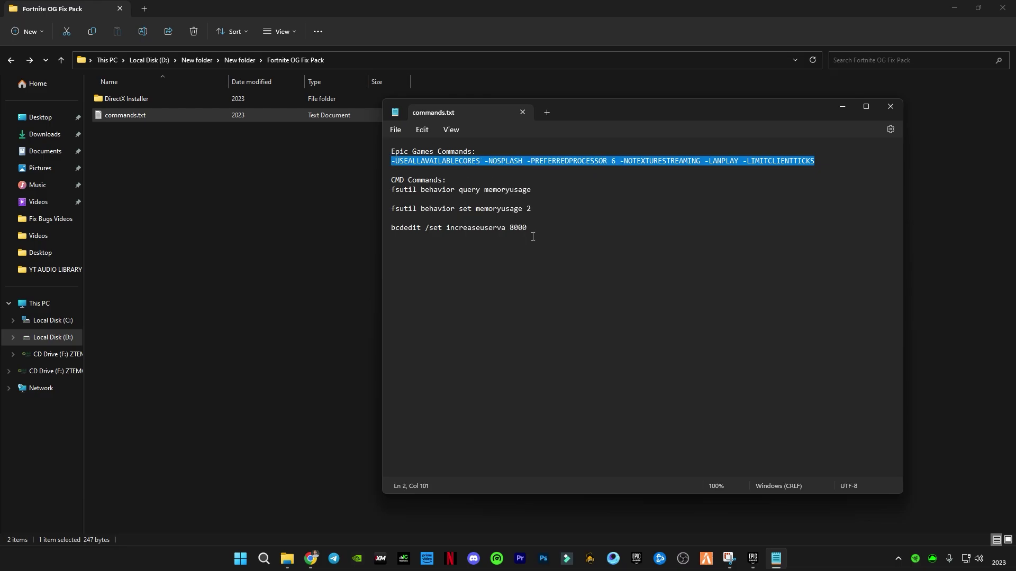
# Go to the Epic Games Launcher settings page and expand Fortnite's game options.
pyautogui.click(753, 559)
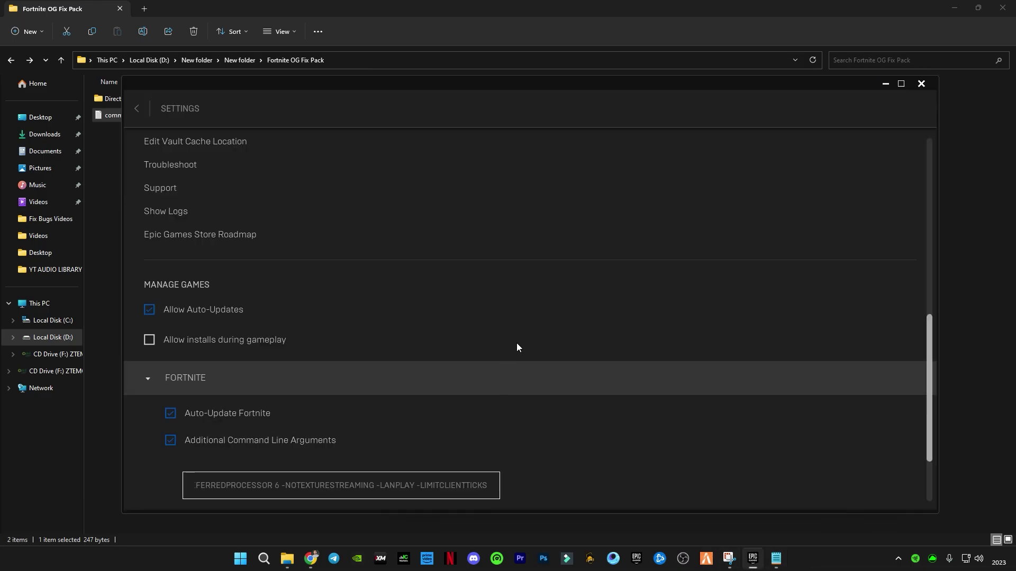
pyautogui.click(146, 114)
pyautogui.click(899, 116)
pyautogui.click(898, 117)
pyautogui.click(899, 117)
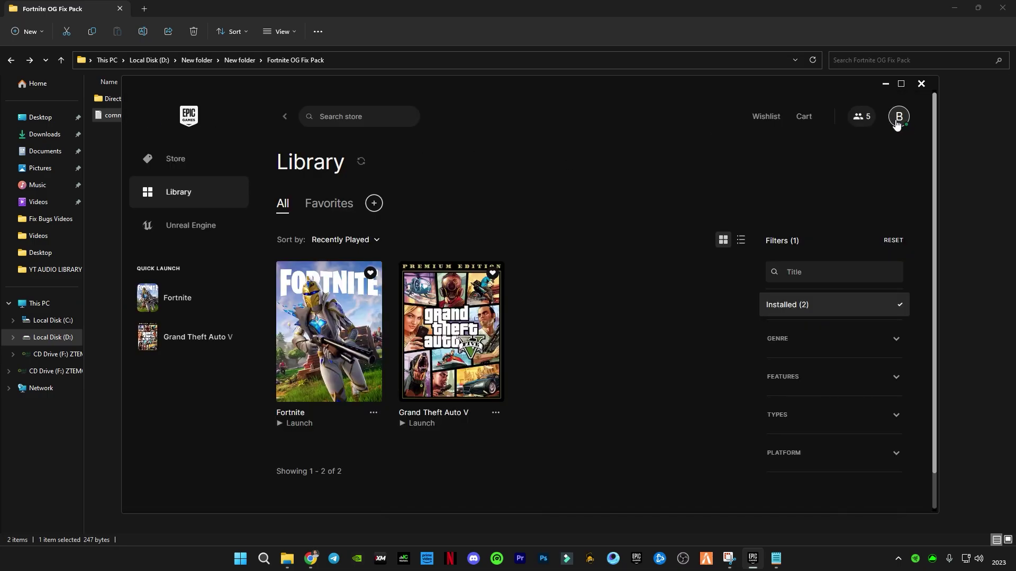
pyautogui.click(899, 116)
pyautogui.click(737, 312)
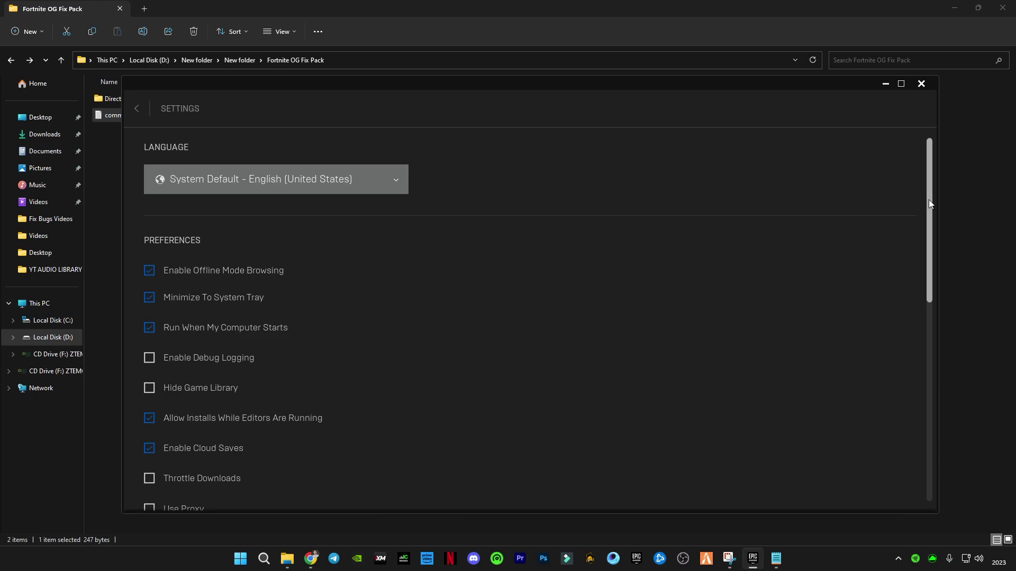
pyautogui.moveTo(930, 204); pyautogui.dragTo(146, 412)
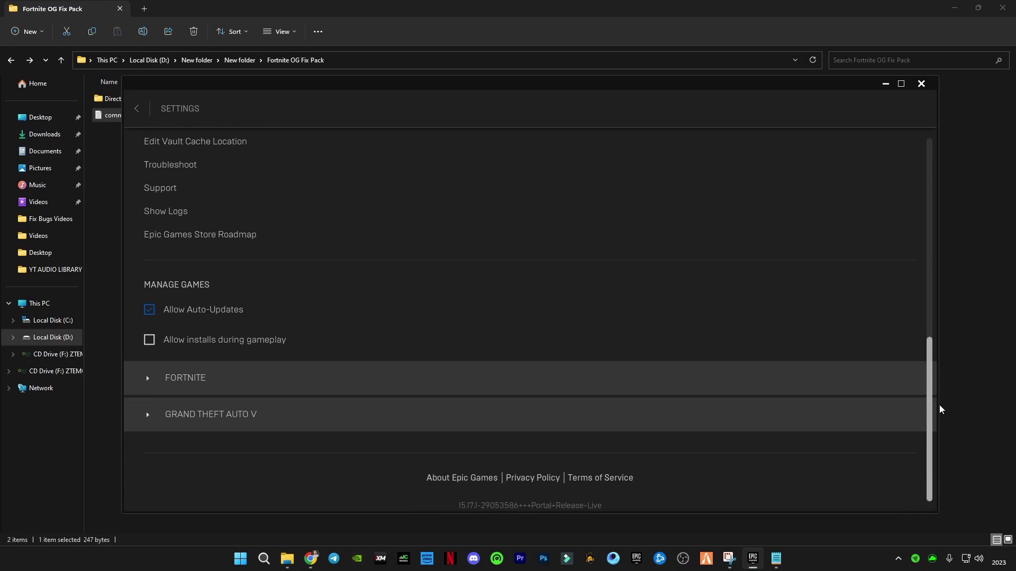
pyautogui.click(152, 382)
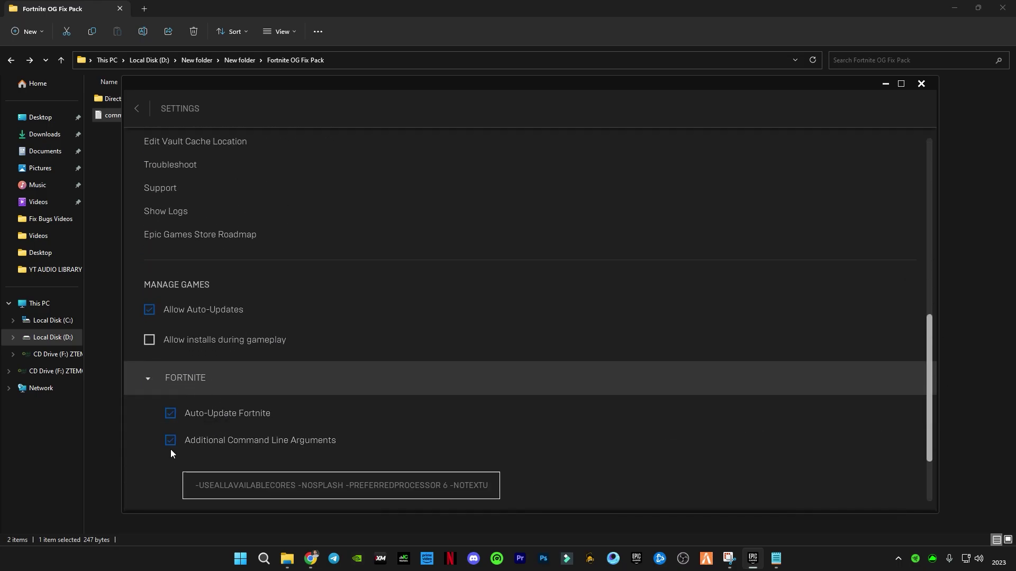
# Enable Additional Command Line Arguments and paste the flags, checking -PREFERREDPROCESSOR 6.
pyautogui.click(254, 442)
pyautogui.hotkey('ctrl', 'a')
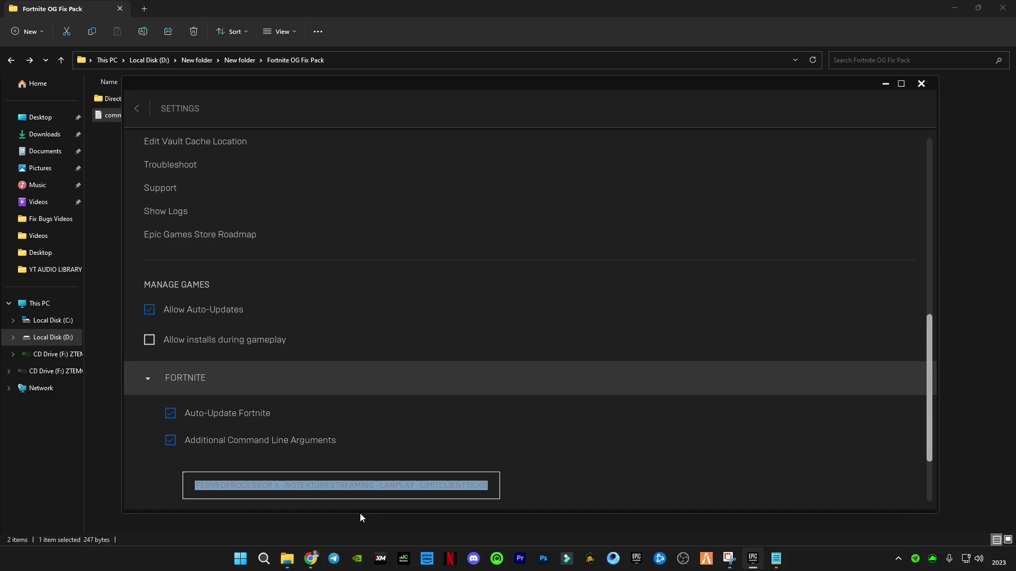
pyautogui.hotkey('ctrl', 'v')
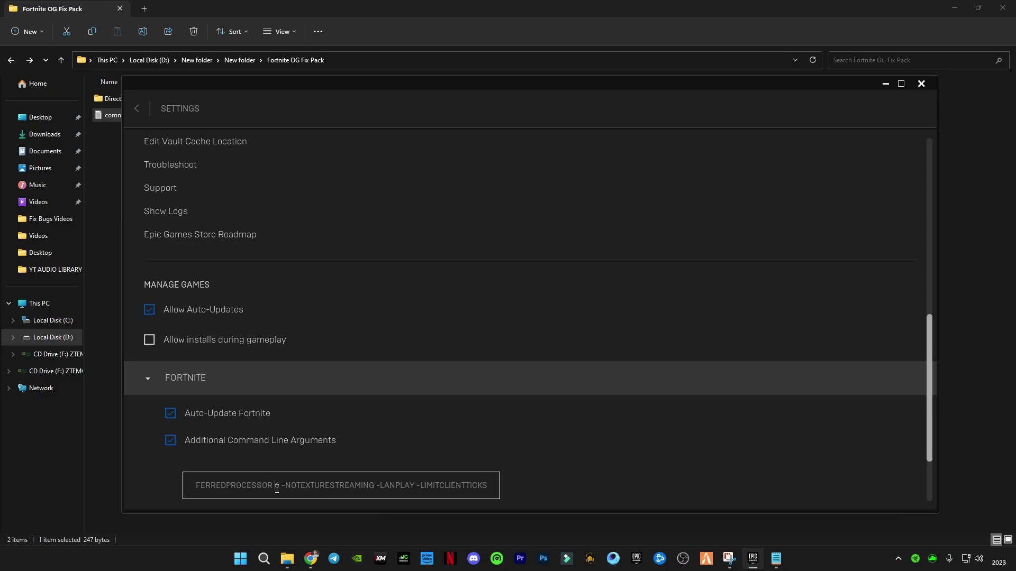
pyautogui.hotkey('shift', 'Home')
pyautogui.click(369, 488)
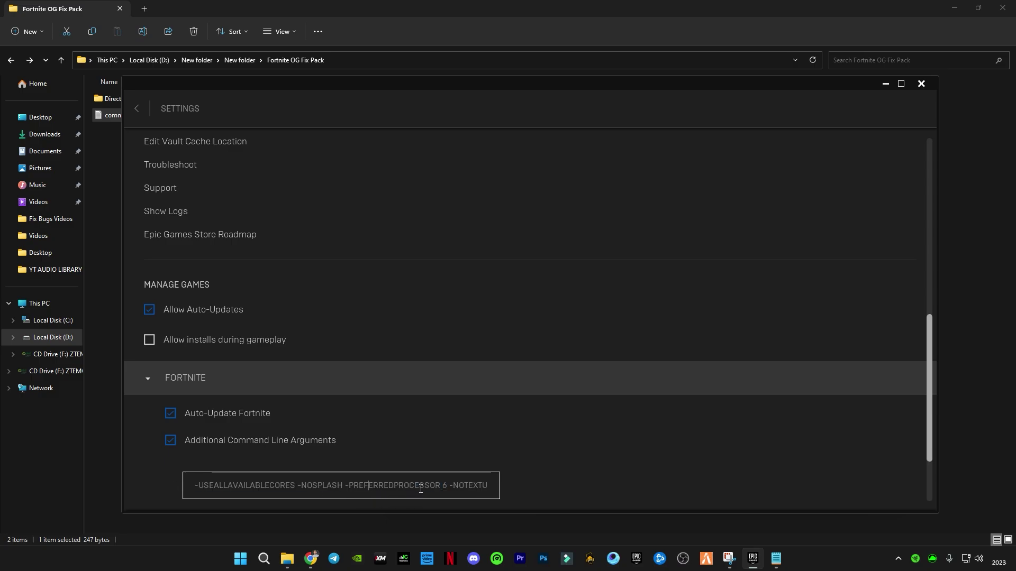
pyautogui.doubleClick(446, 487)
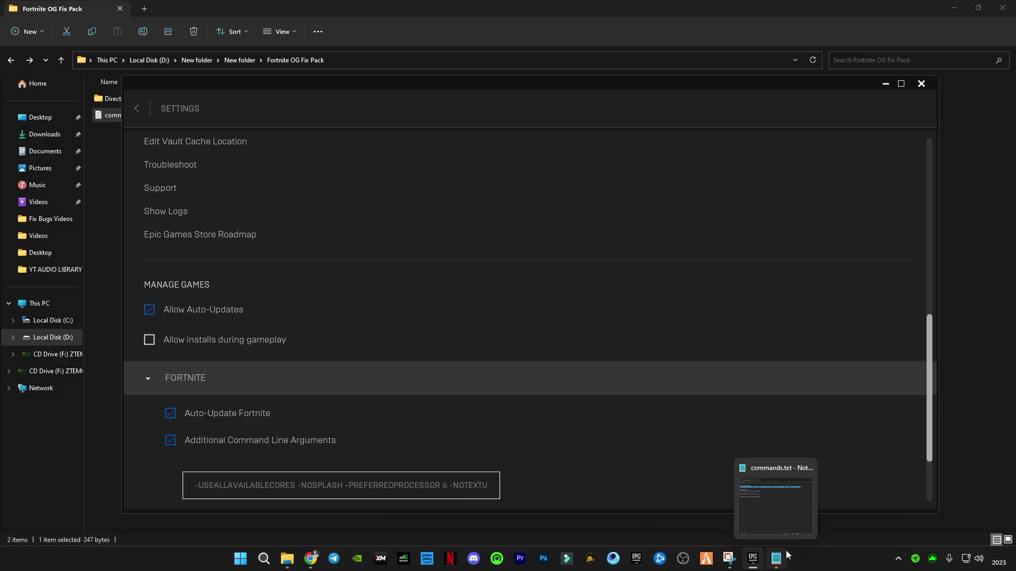
pyautogui.rightClick(806, 565)
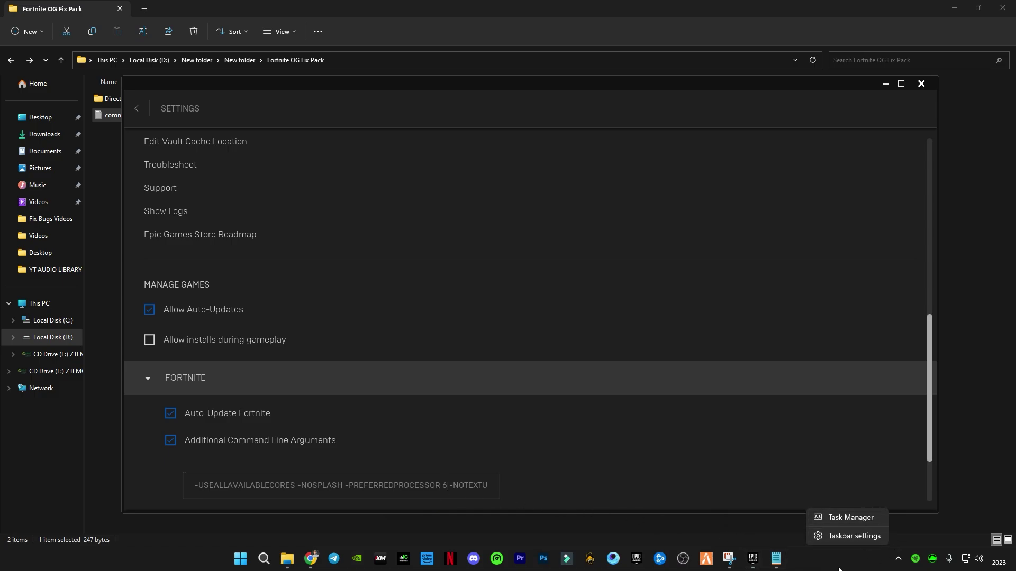
pyautogui.click(845, 521)
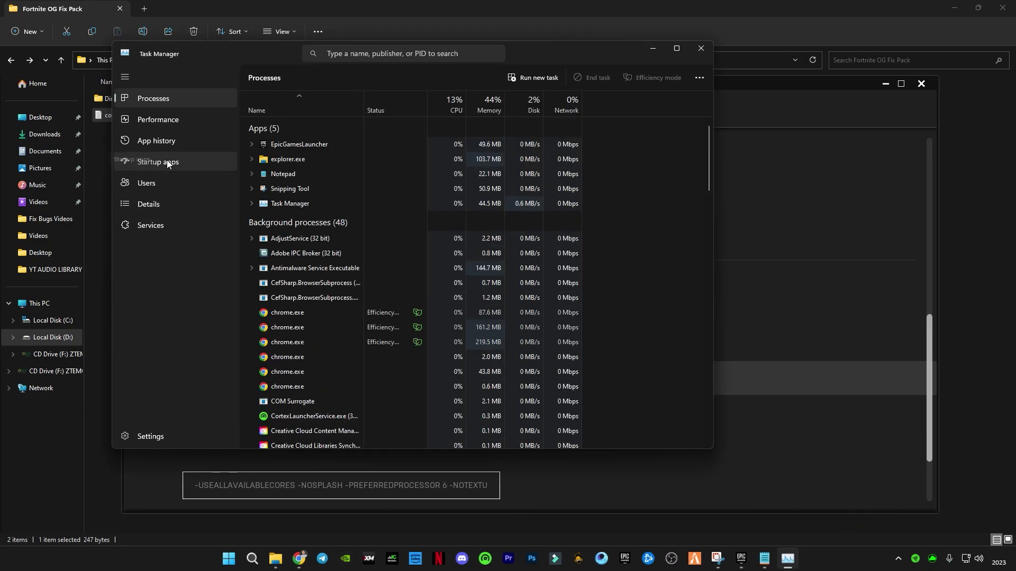
pyautogui.click(169, 120)
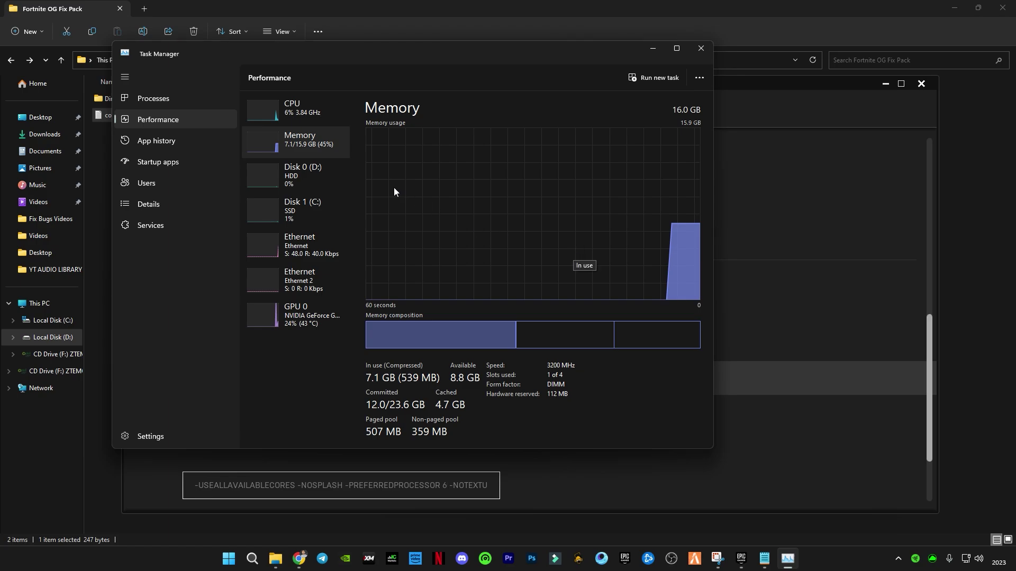
pyautogui.click(309, 119)
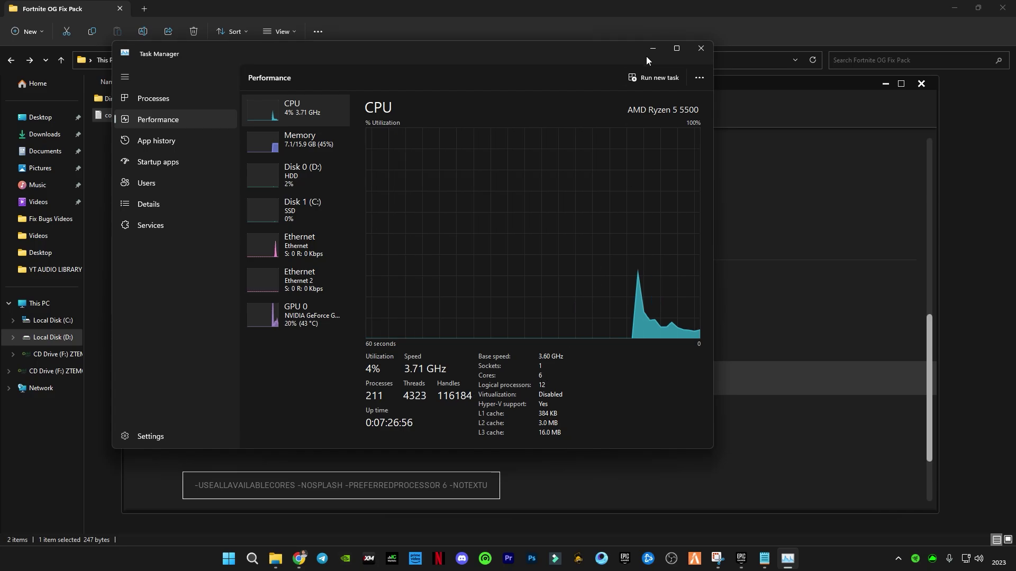
pyautogui.click(701, 48)
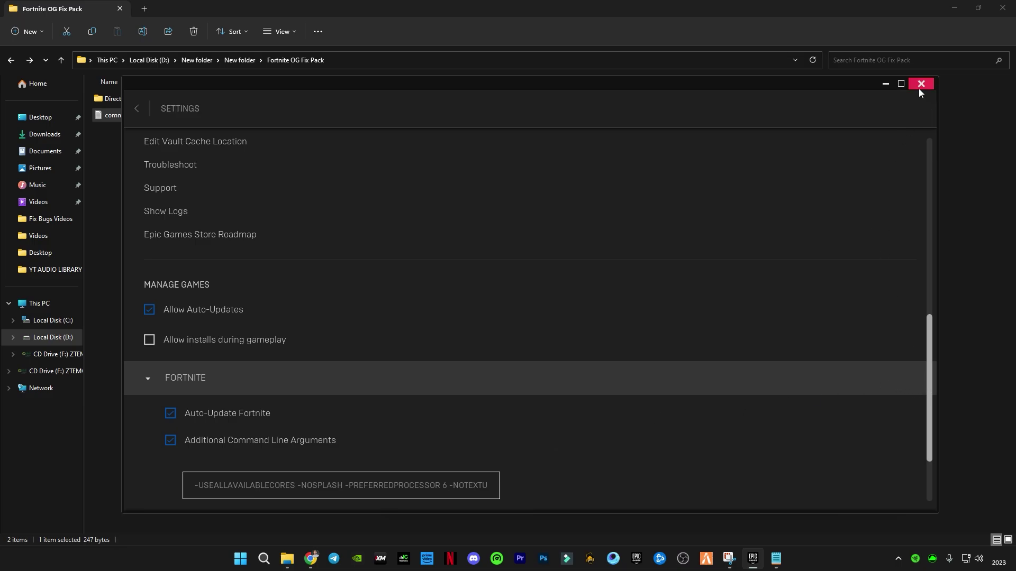
# Close the Epic Games Launcher and copy the three CMD memory commands from commands.txt.
pyautogui.click(141, 110)
pyautogui.click(924, 83)
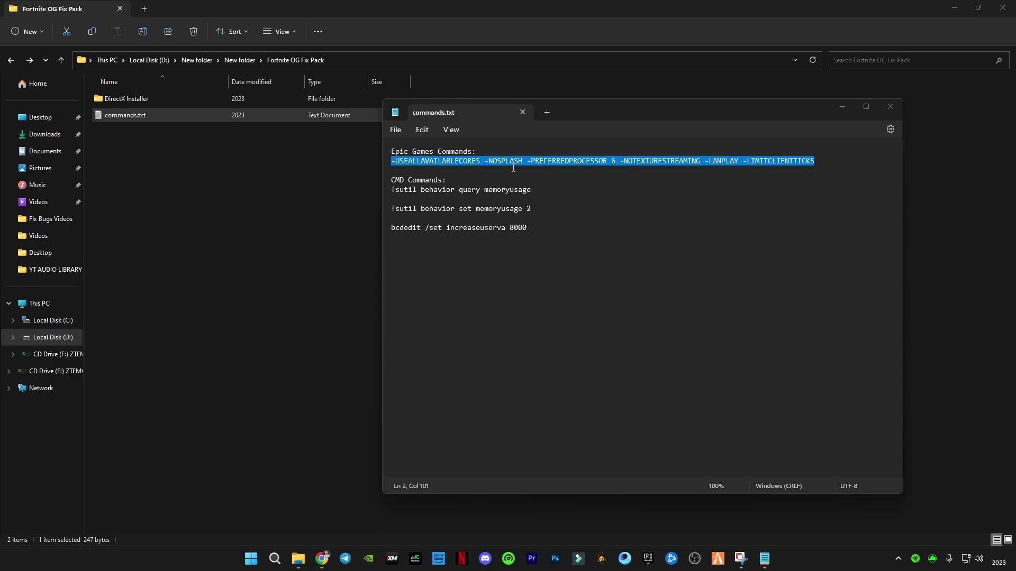
pyautogui.moveTo(527, 228); pyautogui.dragTo(412, 197)
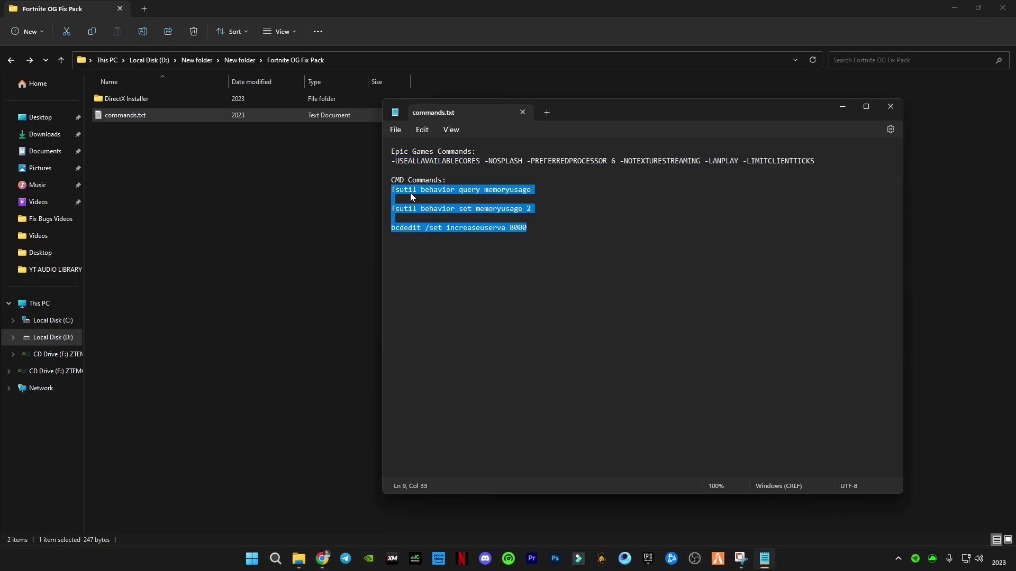
pyautogui.rightClick(423, 189)
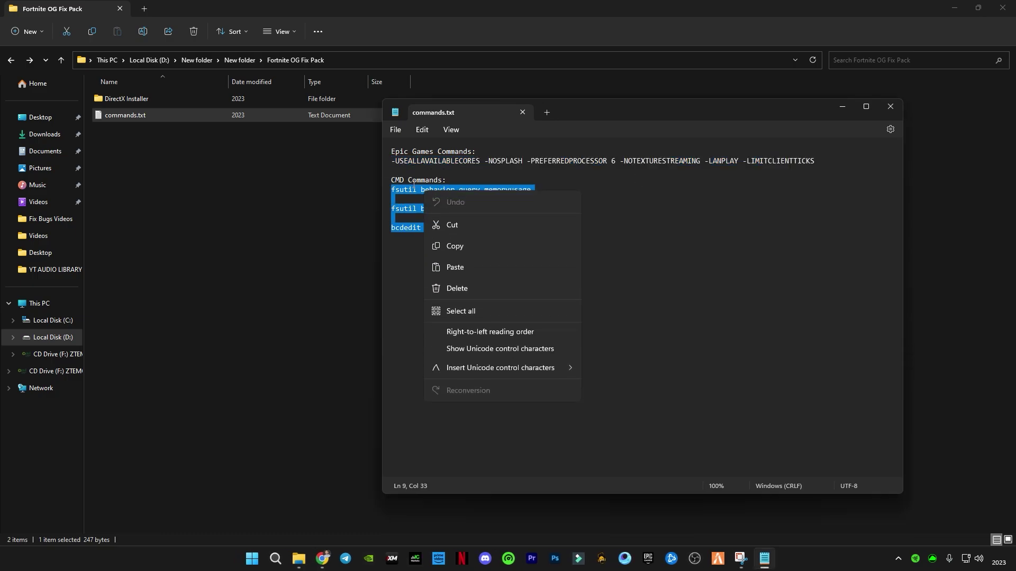
pyautogui.click(473, 250)
# Search for cmd and run Command Prompt as administrator.
pyautogui.click(275, 558)
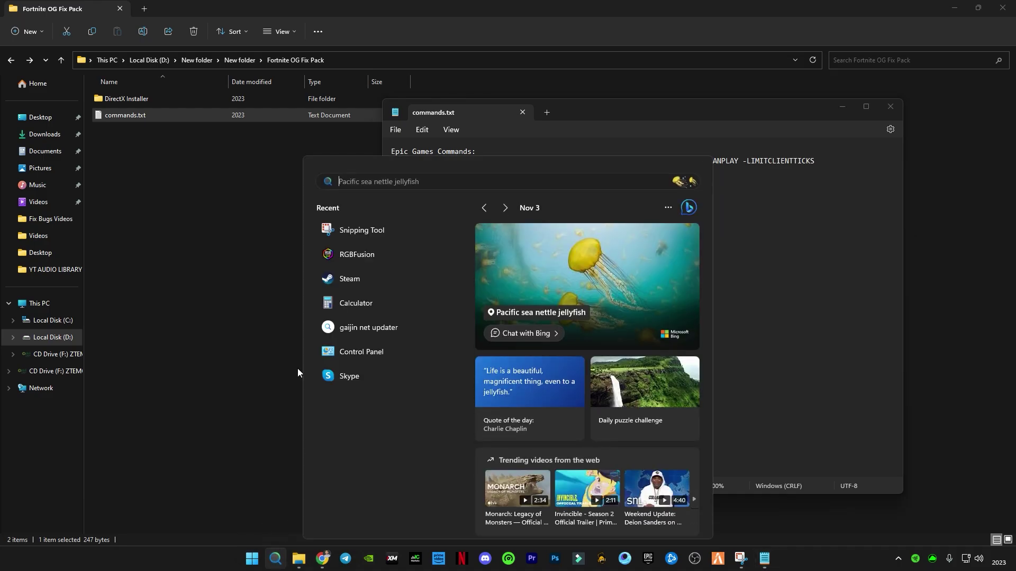
pyautogui.write('cmd')
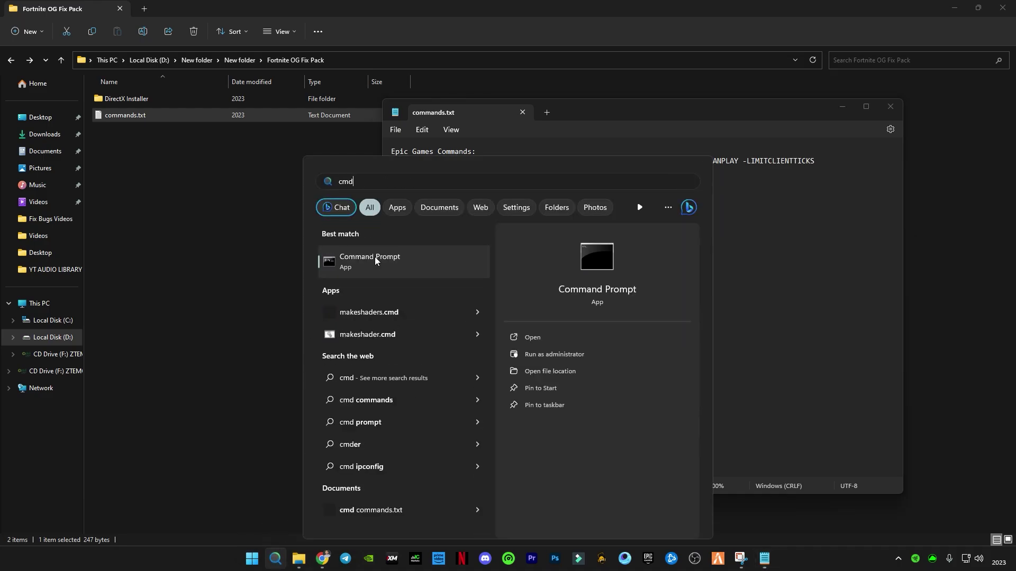
pyautogui.rightClick(375, 260)
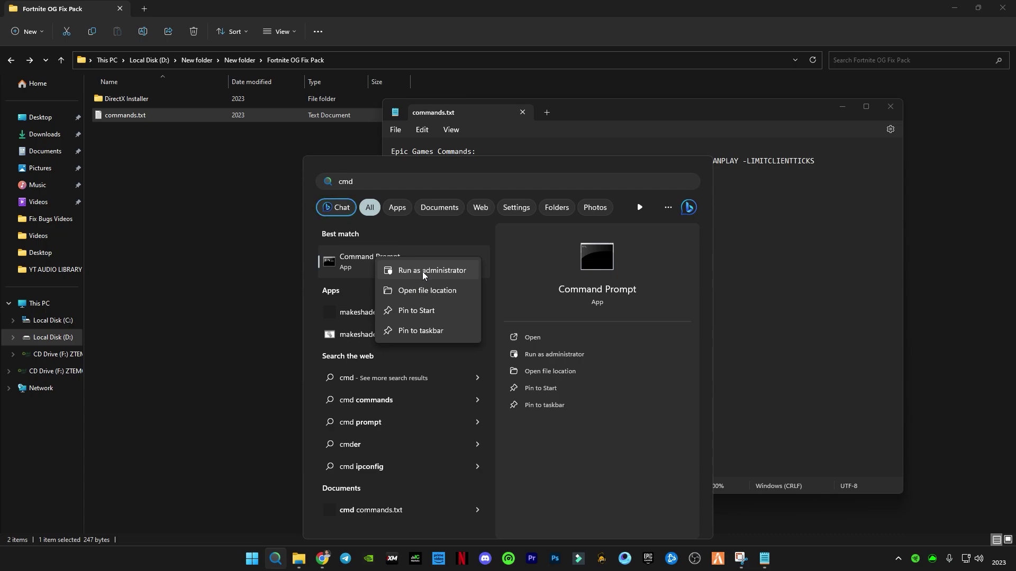
pyautogui.click(423, 274)
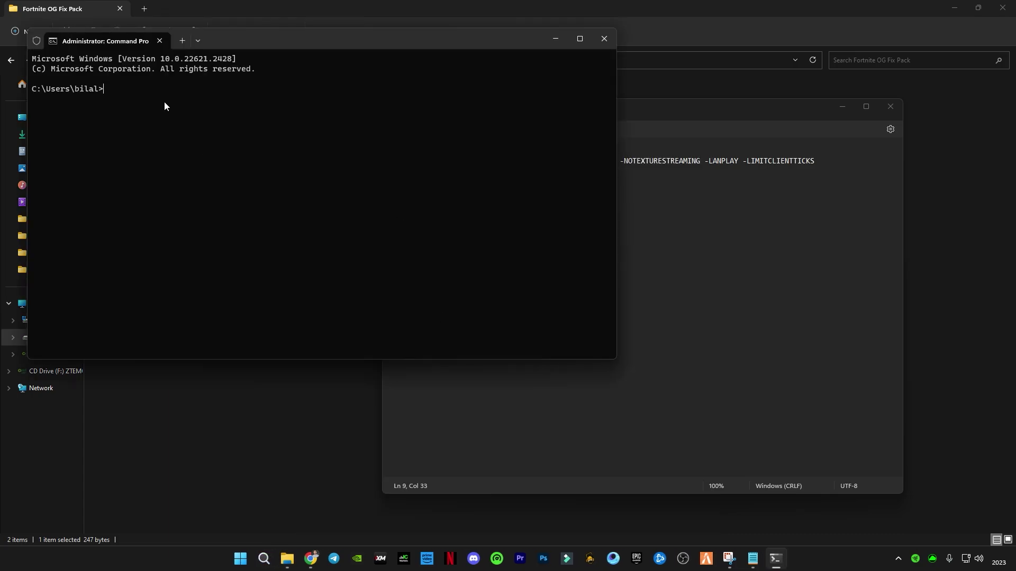
# Paste and run the fsutil memoryusage and bcdedit increaseuserva 8000 commands, then exit.
pyautogui.hotkey('ctrl', 'v')
pyautogui.press('Return')
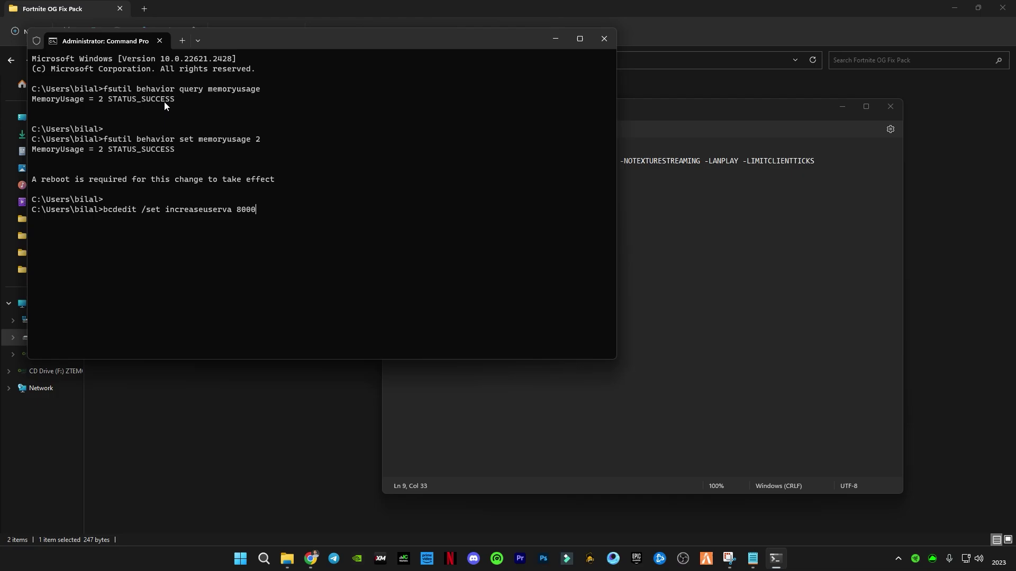
pyautogui.press('Return')
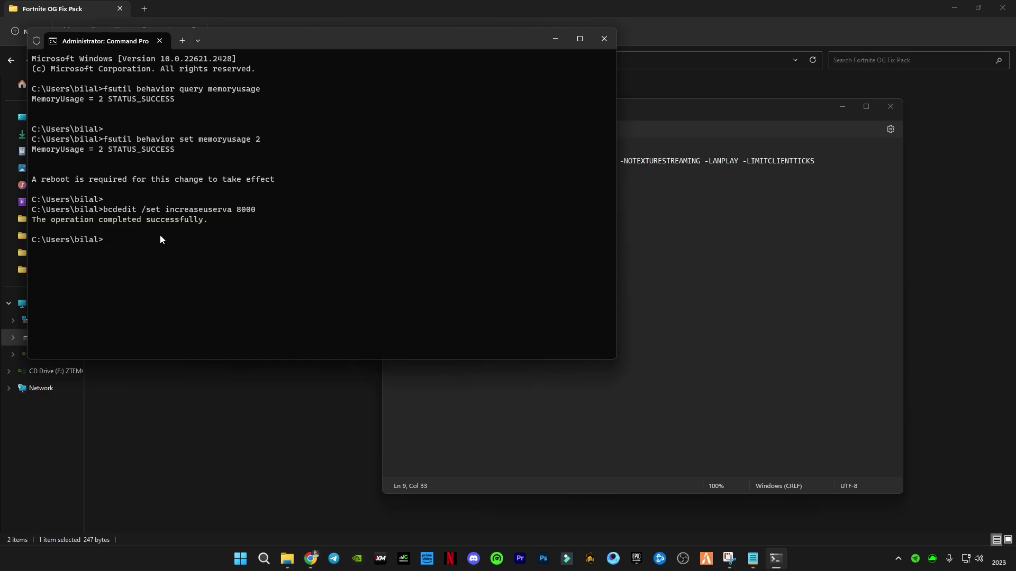
pyautogui.write('exit')
pyautogui.press('Return')
# Close File Explorer and show the desktop, opening and dismissing the Start menu.
pyautogui.click(891, 106)
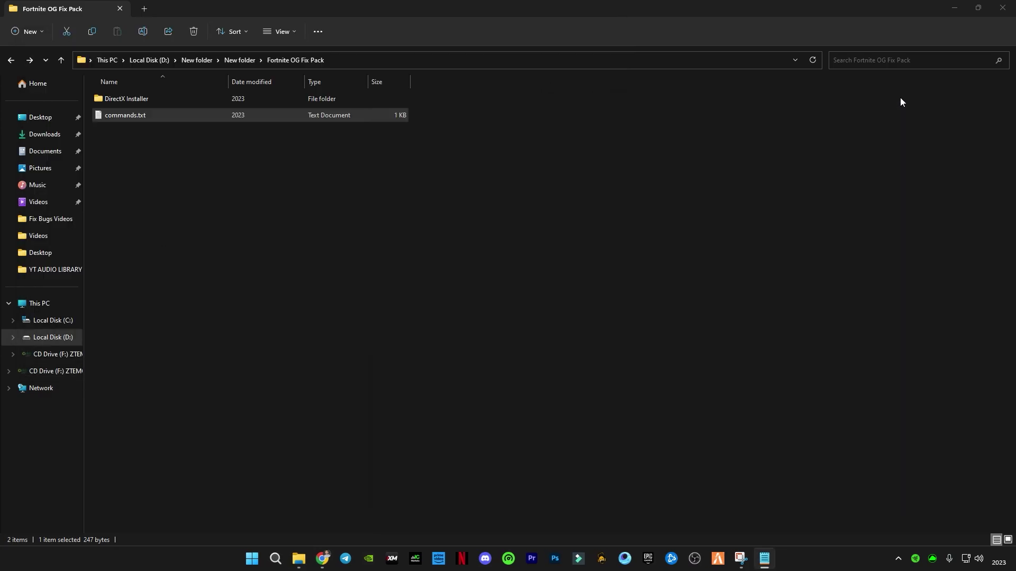
pyautogui.press('super+d')
pyautogui.click(263, 555)
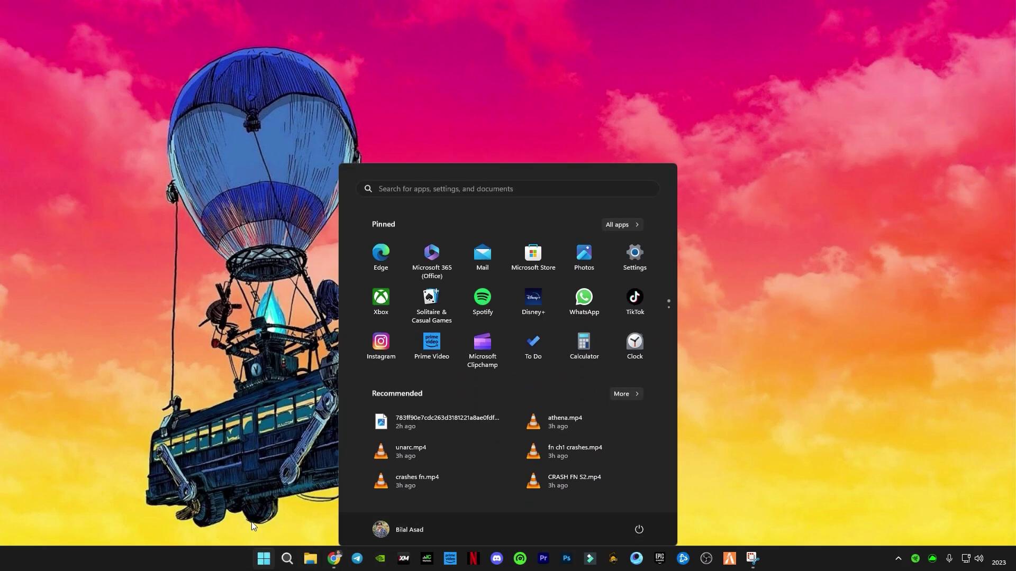
pyautogui.click(263, 556)
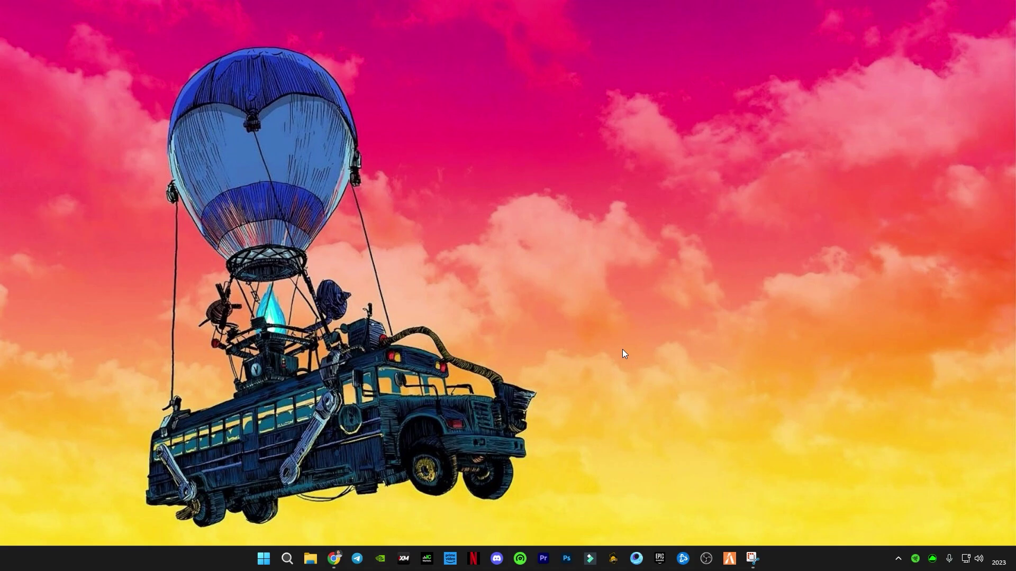
# Restore the Snipping Tool window showing the 'Out of video memory' error screenshot.
pyautogui.click(752, 558)
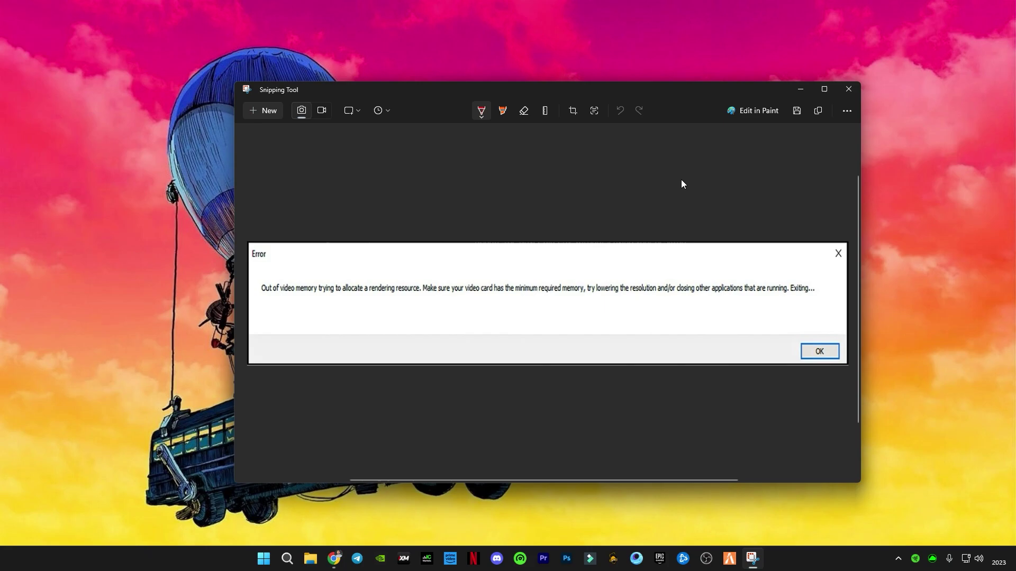